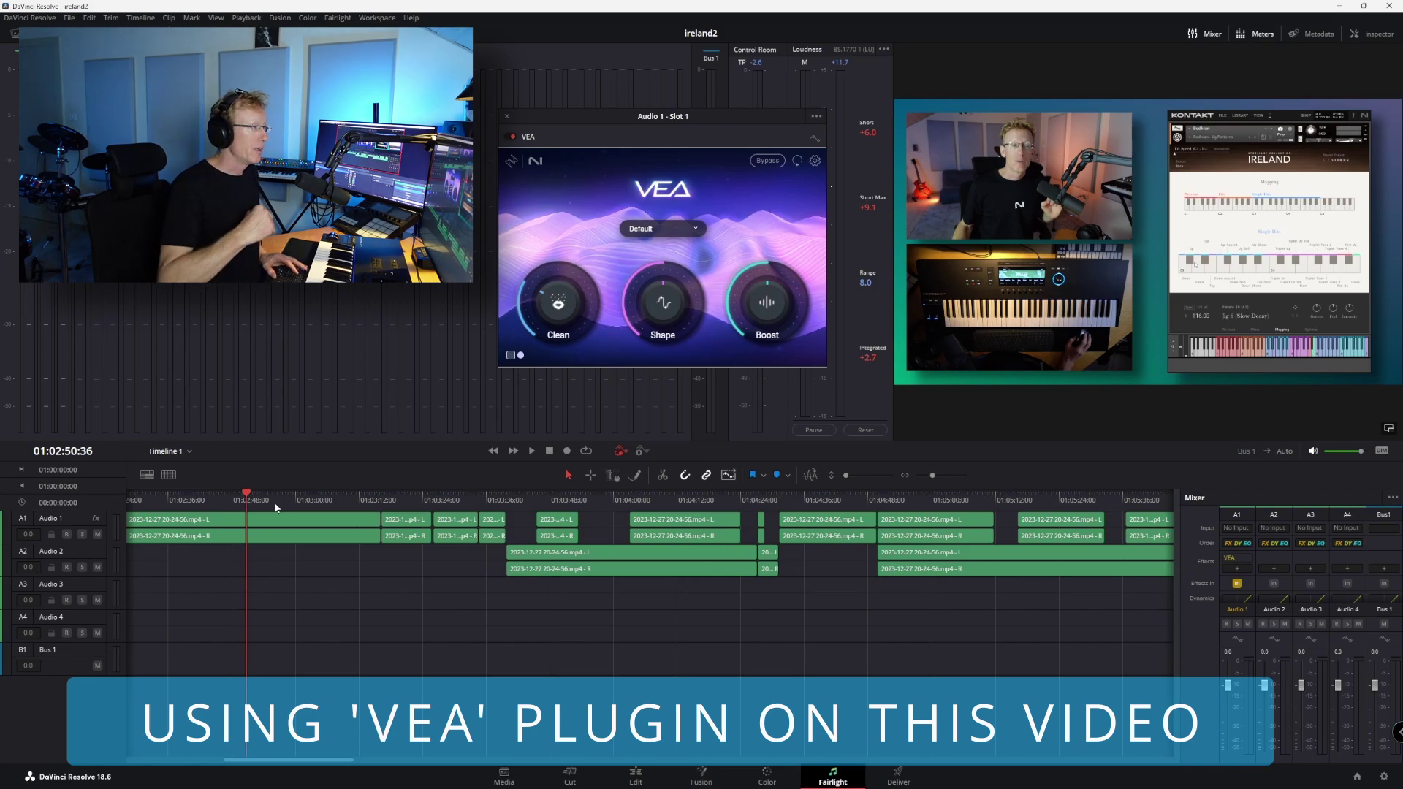
Run VEA's analysis on the Audio 1 vocal, playing from an earlier spoken section until it sets its levels
left_click(797, 160)
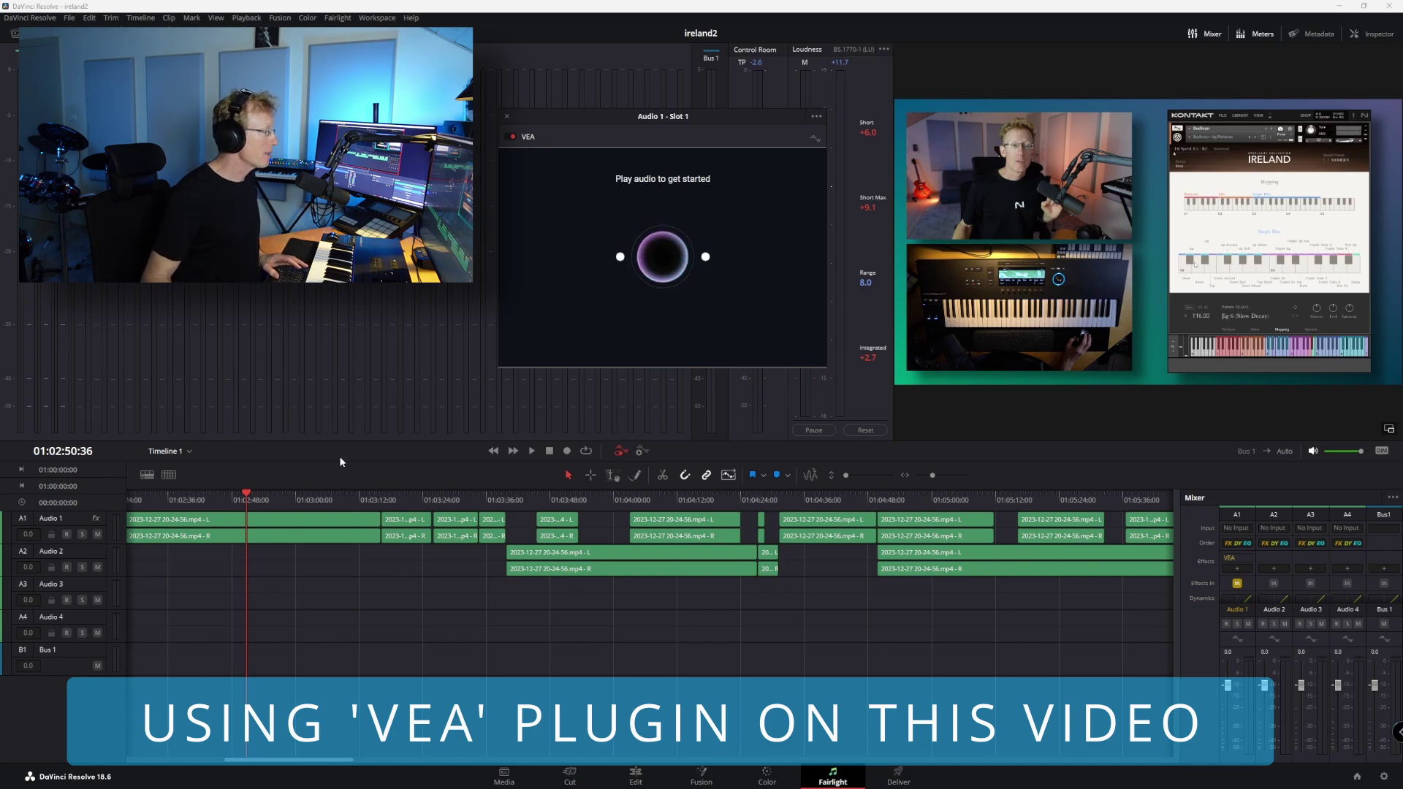
left_click_drag(221, 499, 359, 508)
key("space")
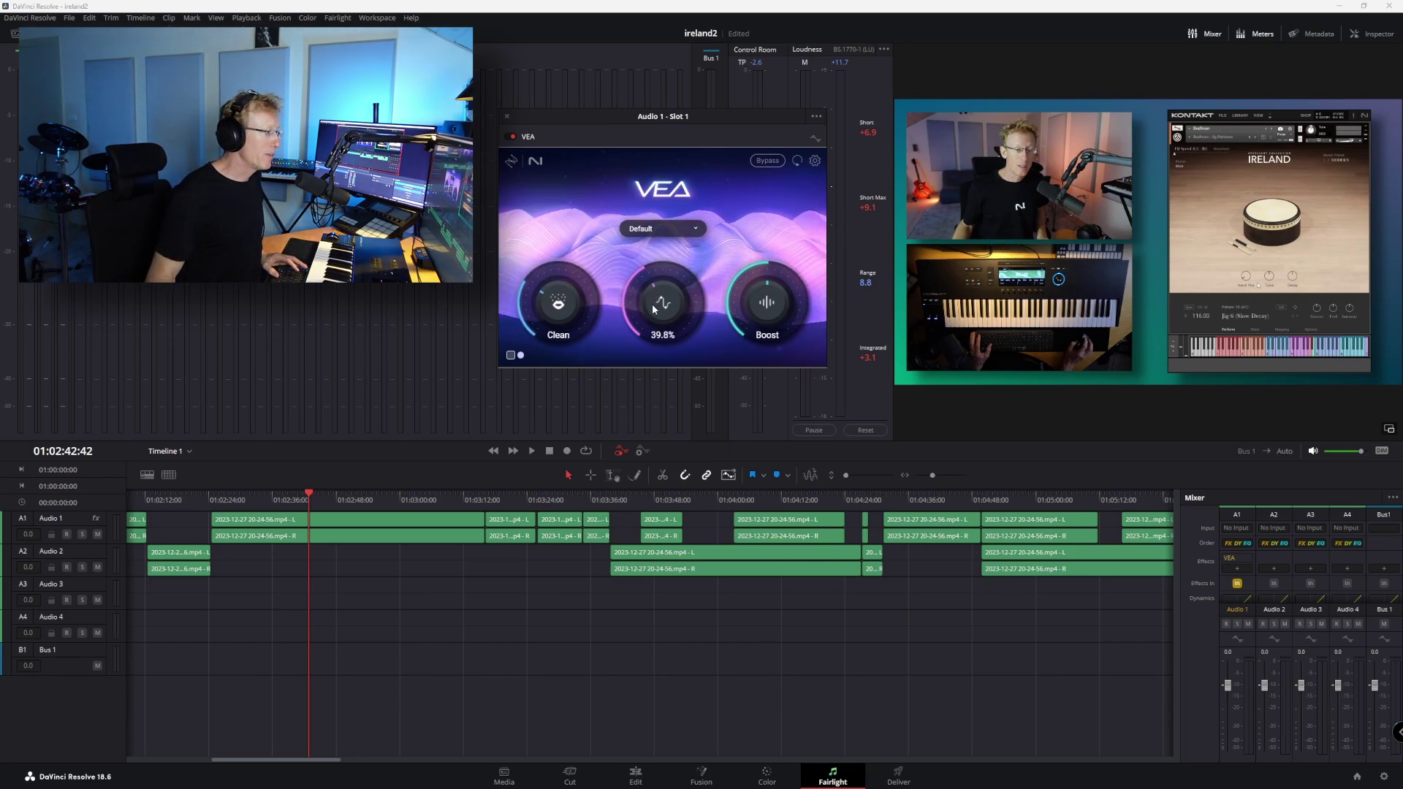
Raise VEA's Shape to about 48.5% and audition the vocal with the change
left_click_drag(653, 307, 660, 287)
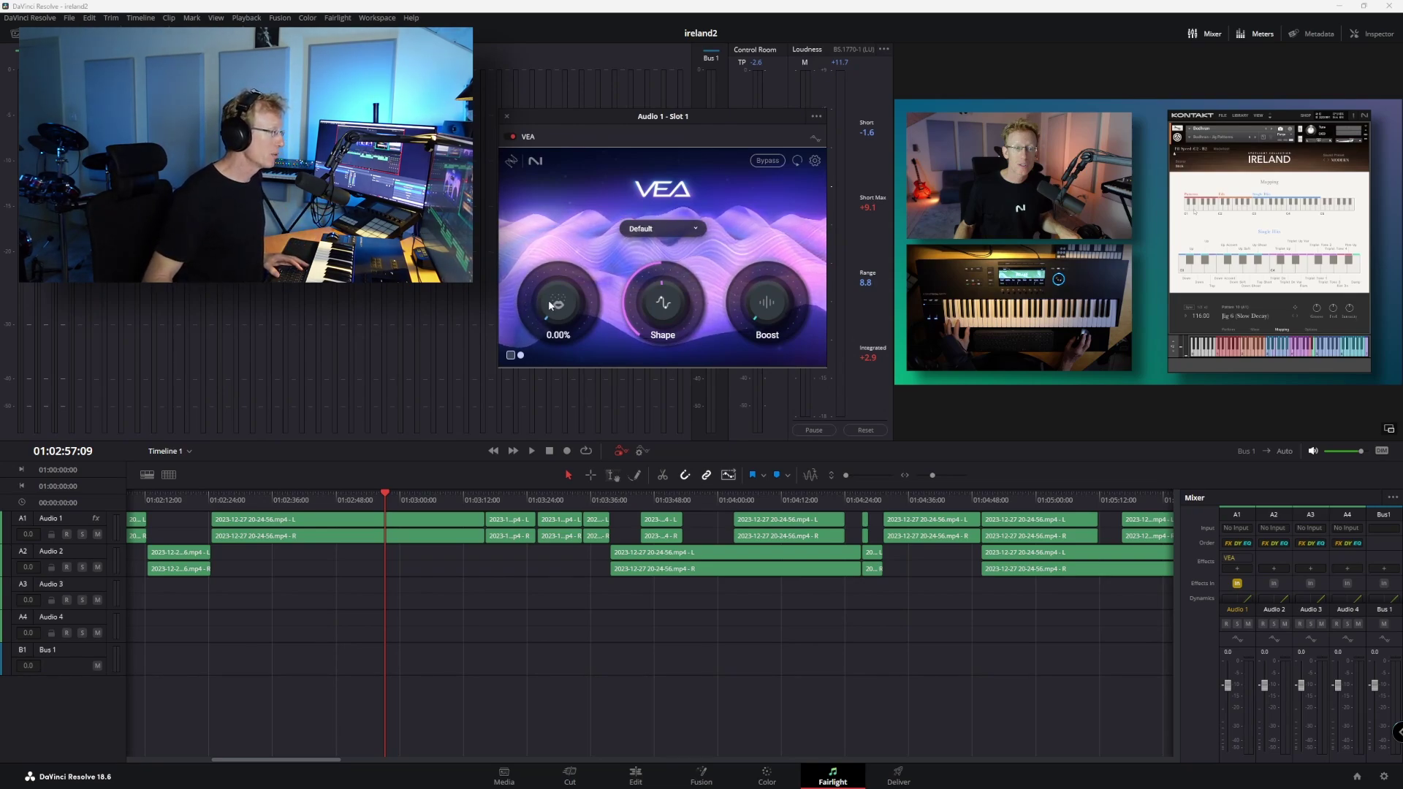
key("space")
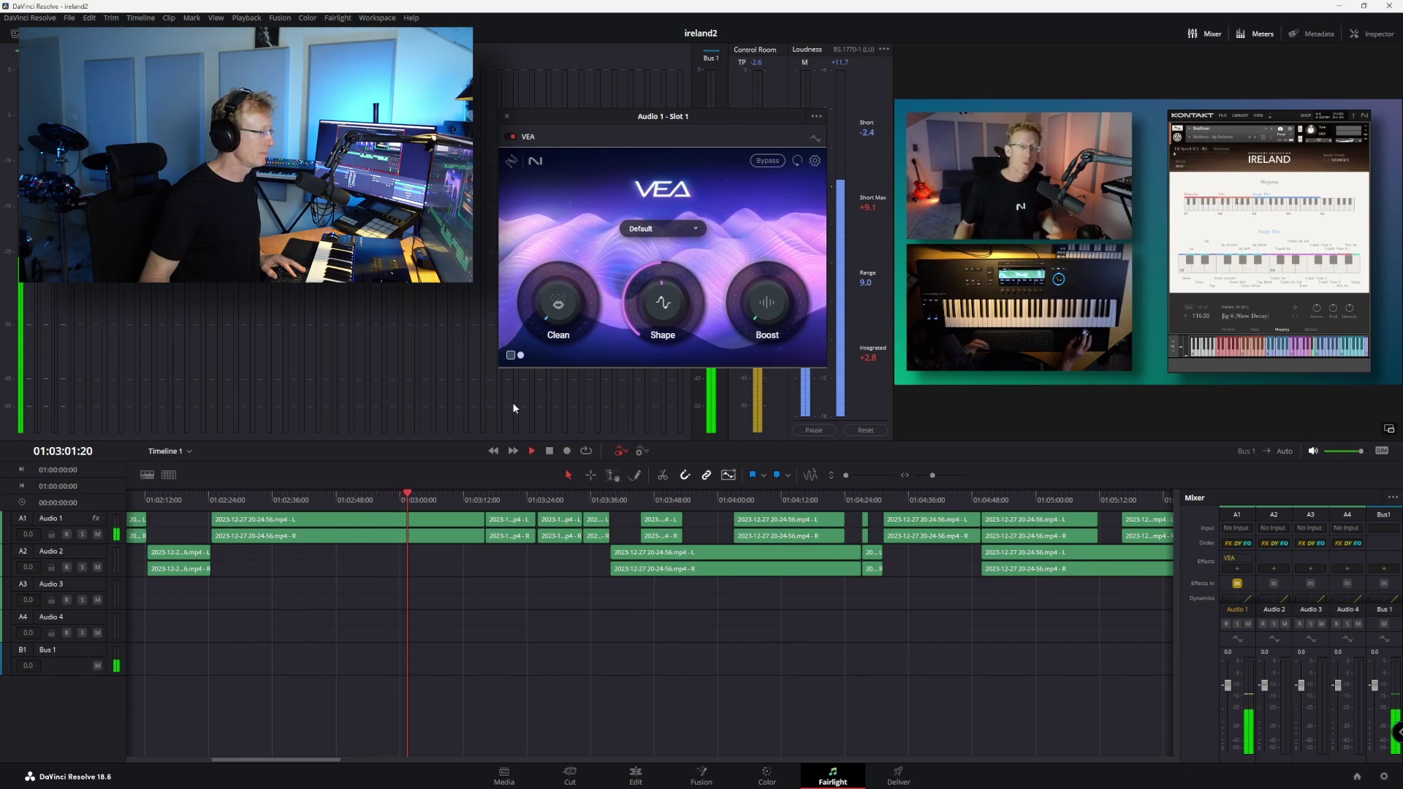
key("space")
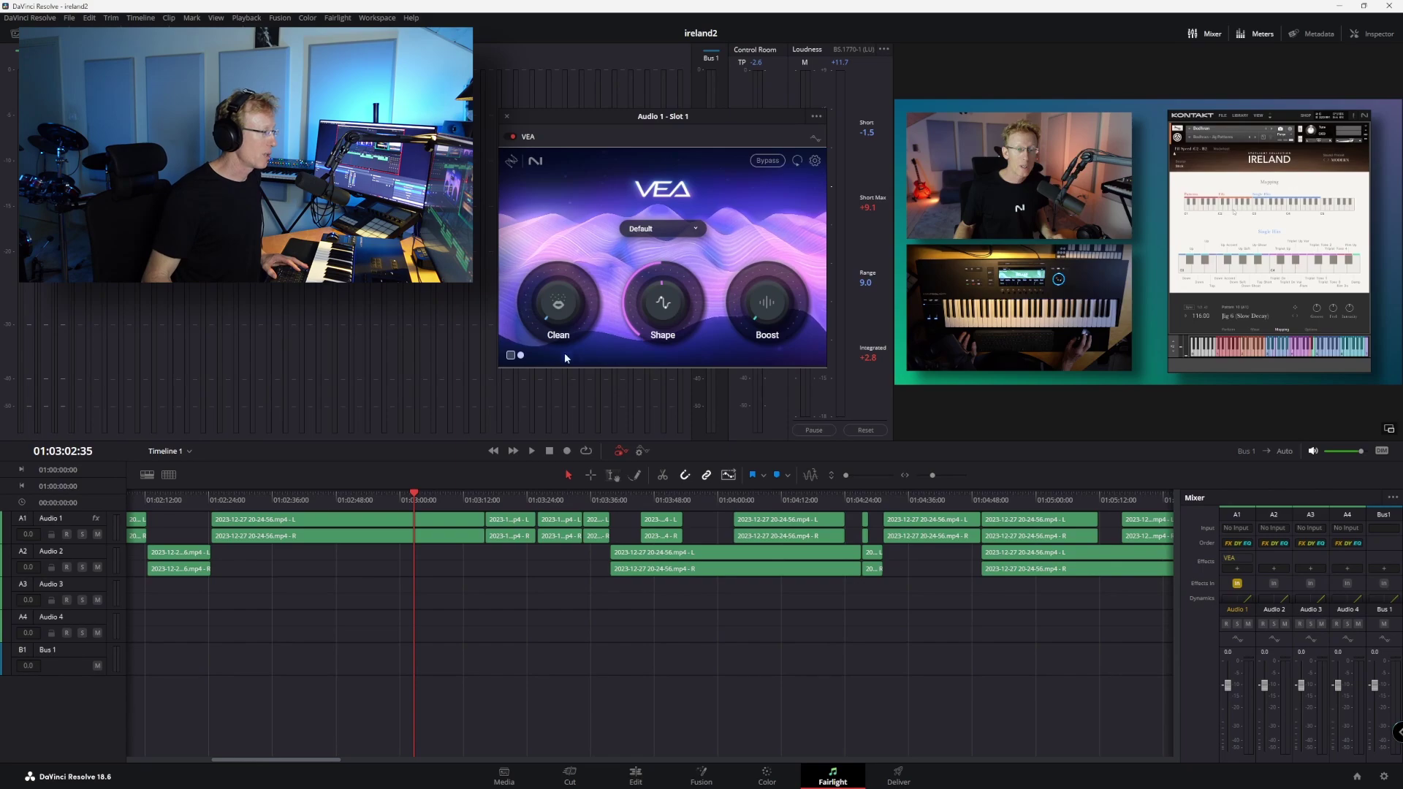
Raise VEA's Clean to about 70.3% while the vocal plays from around 01:02:59
mouse_move(571, 313)
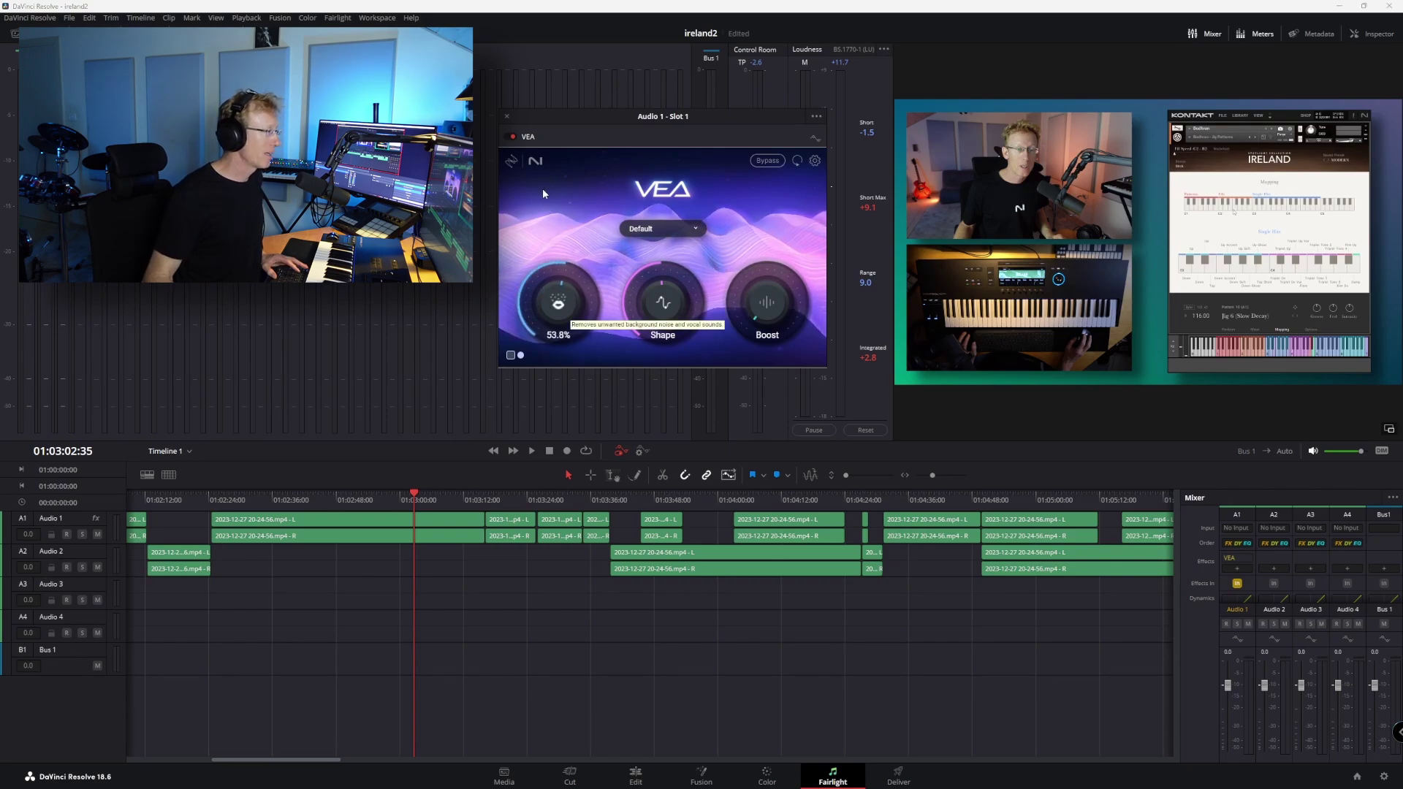
left_click(402, 497)
key("space")
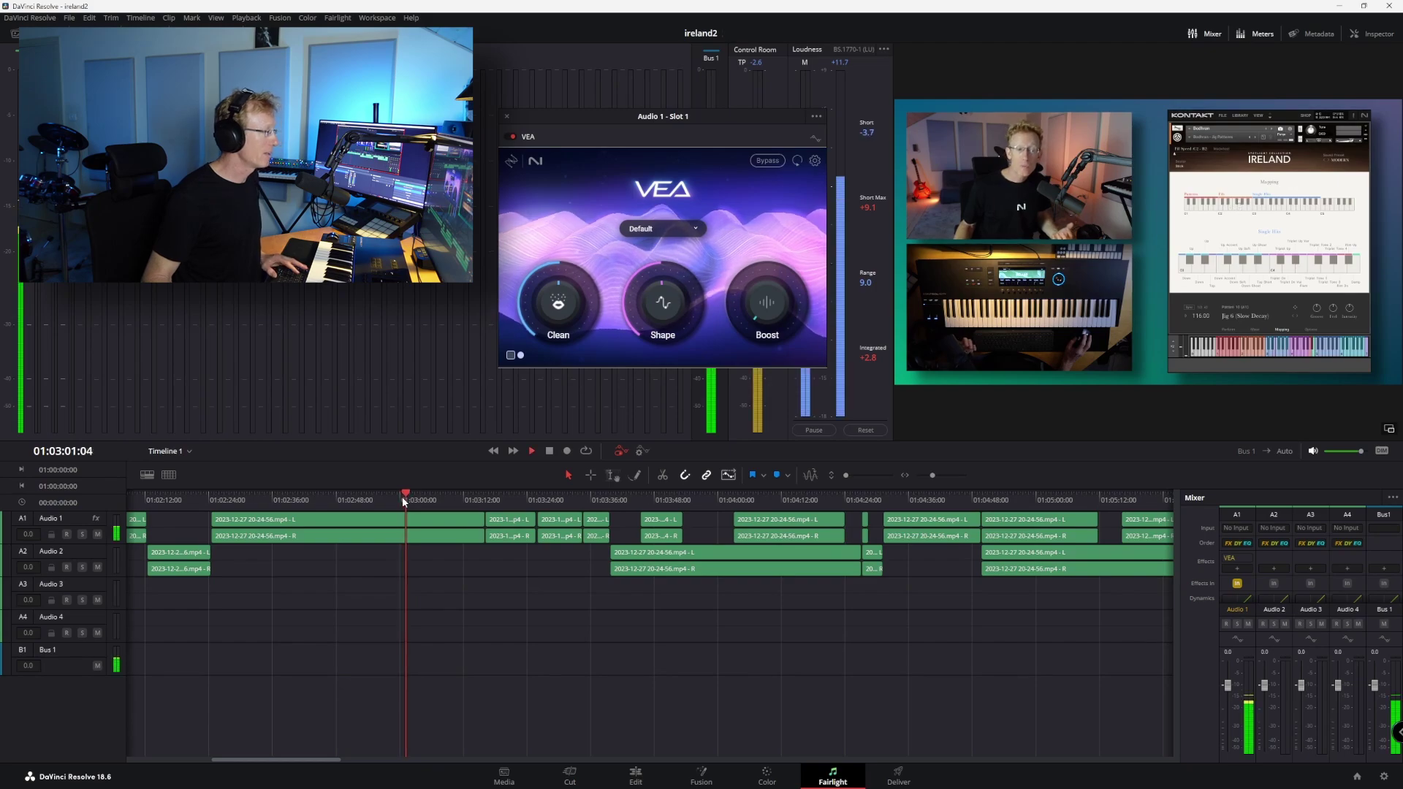
left_click(395, 501)
left_click_drag(548, 340, 554, 276)
key("space")
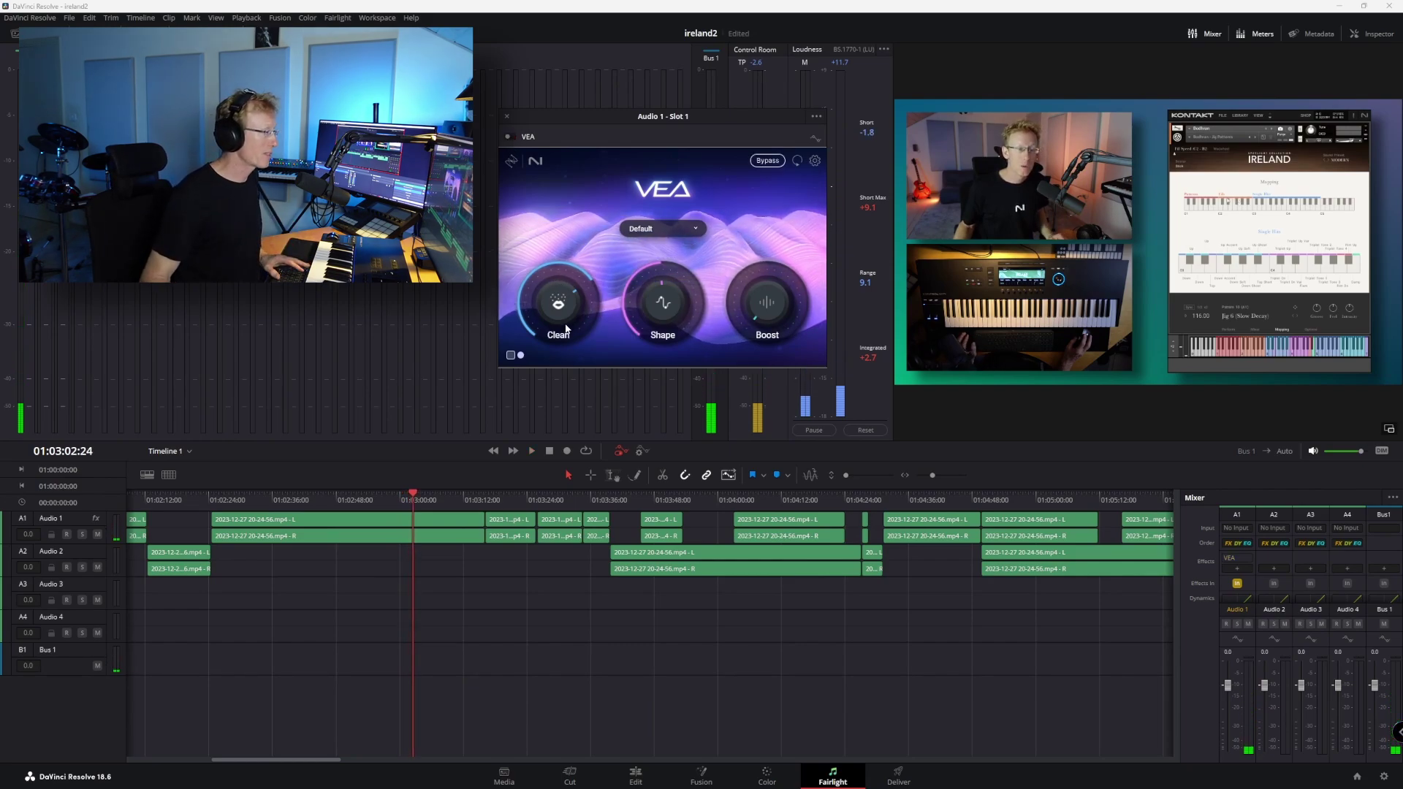
Replay the vocal from 01:02:59 with VEA processing off and then back on to compare
left_click(395, 501)
key("space")
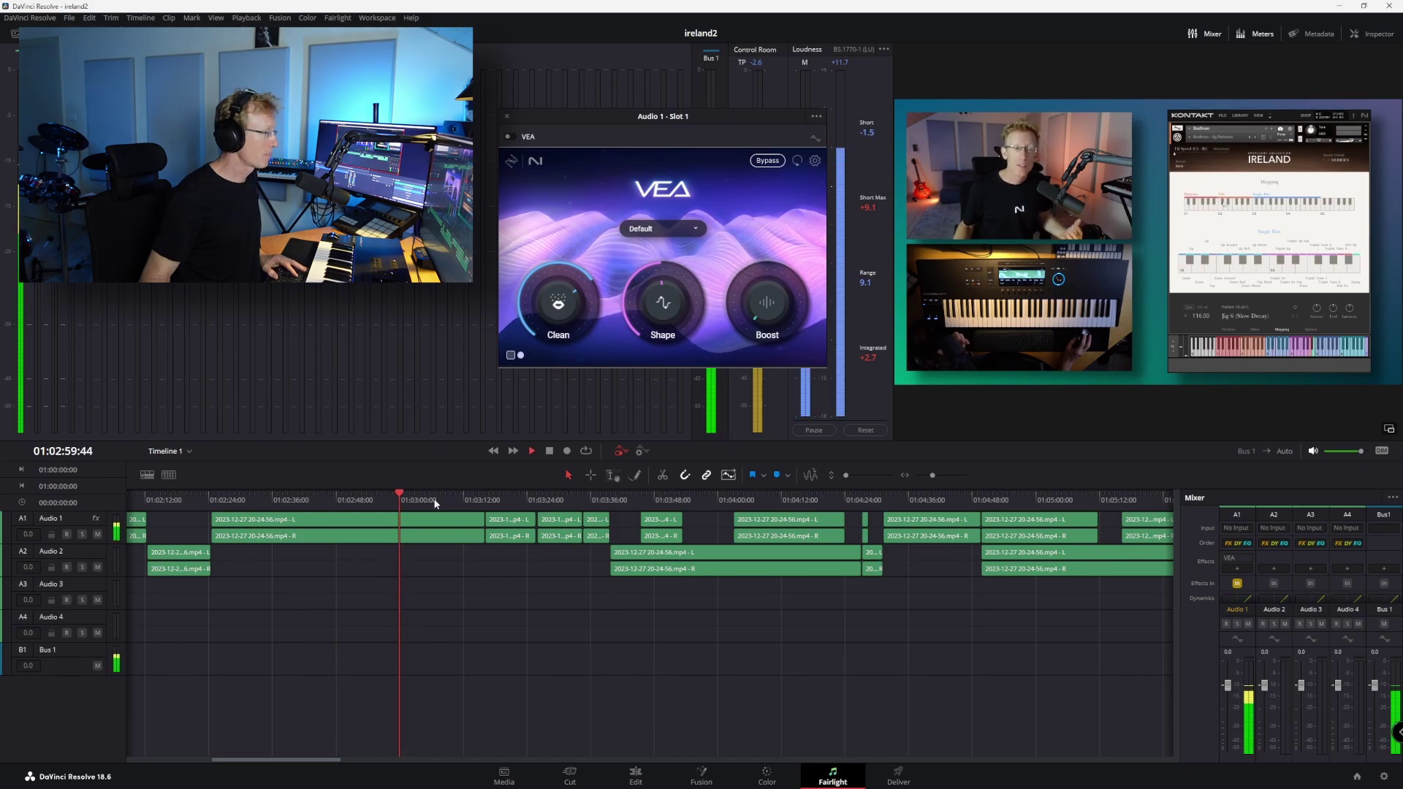
left_click(510, 137)
key("space")
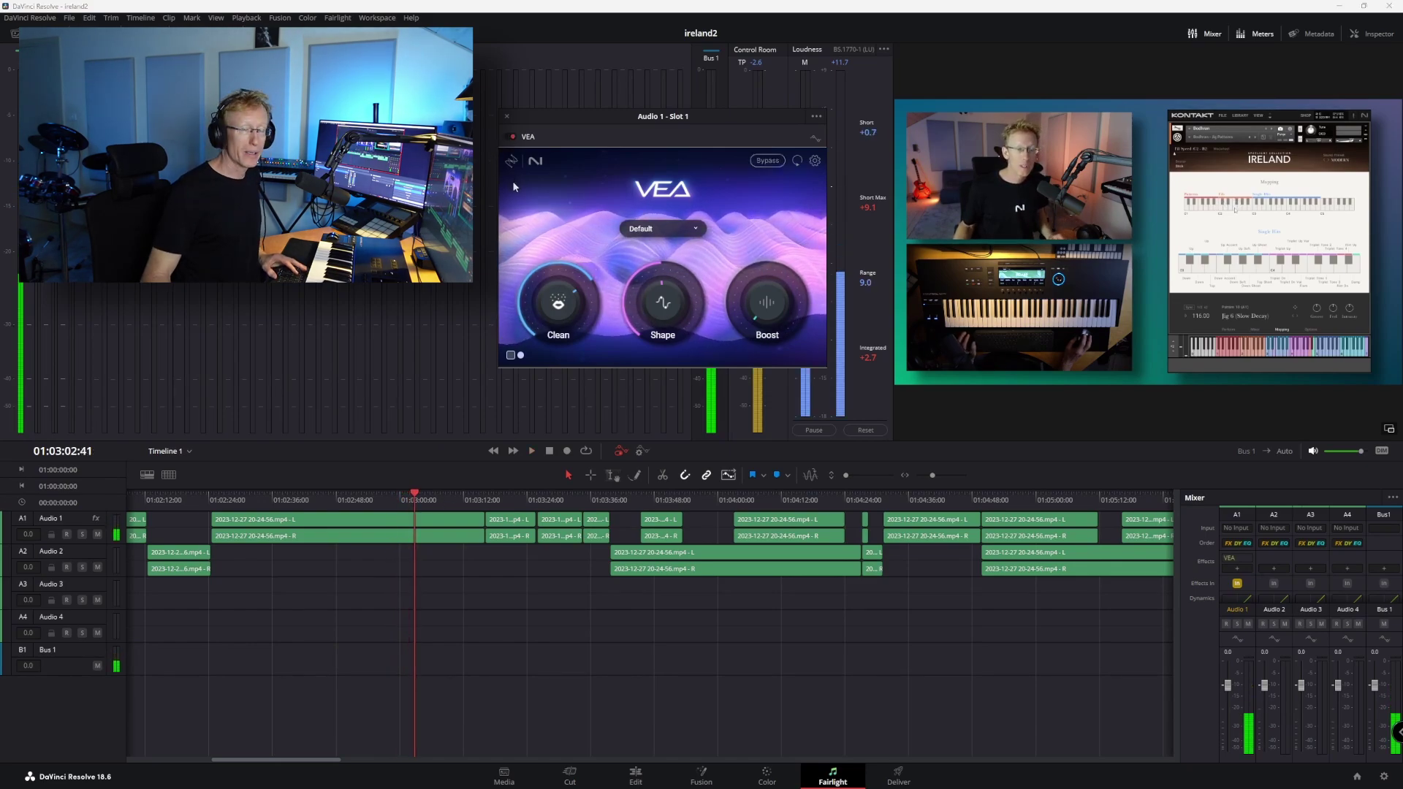
left_click(387, 500)
key("space")
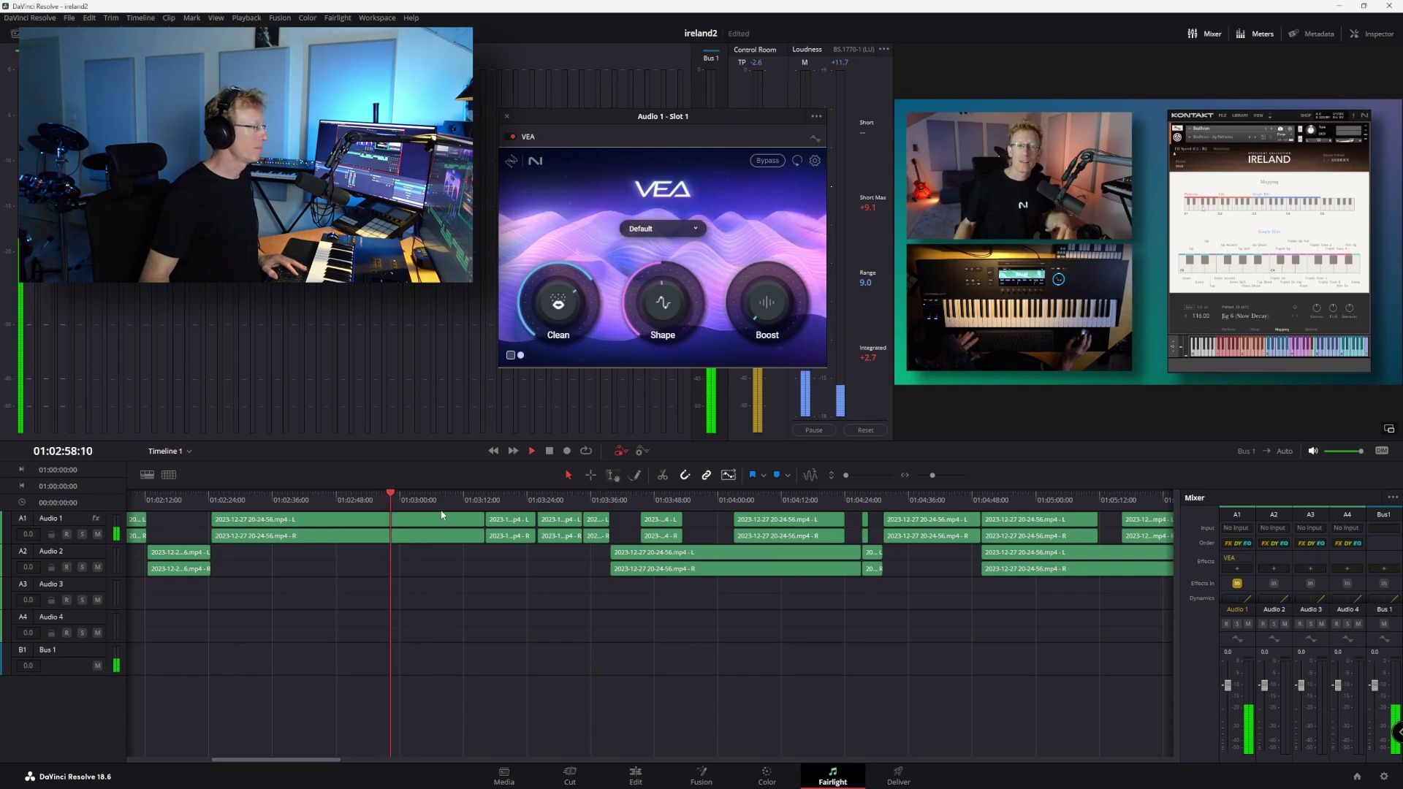
mouse_move(557, 299)
mouse_move(656, 299)
key("space")
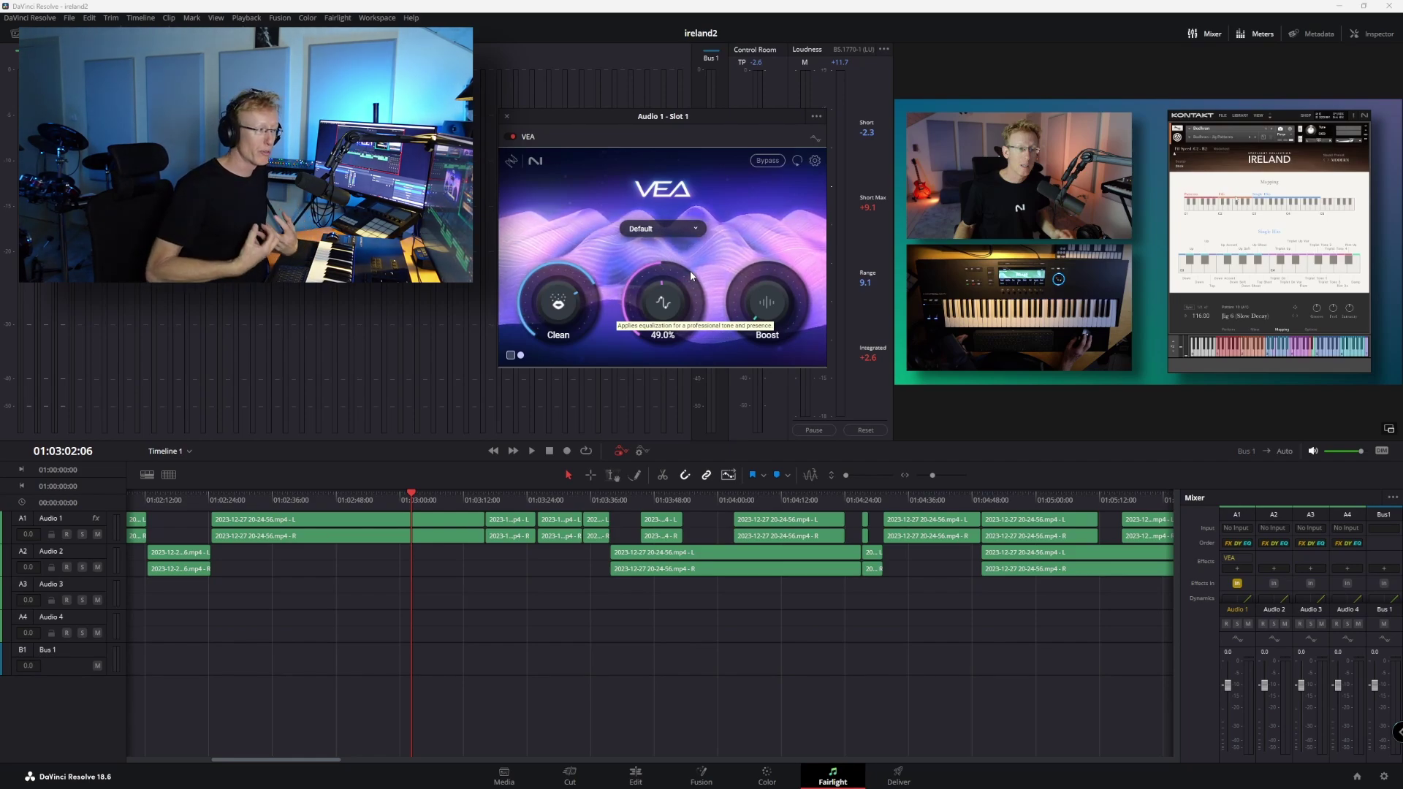
Lower VEA's Shape from 49% while the vocal plays
scroll(655, 307, "down", 1)
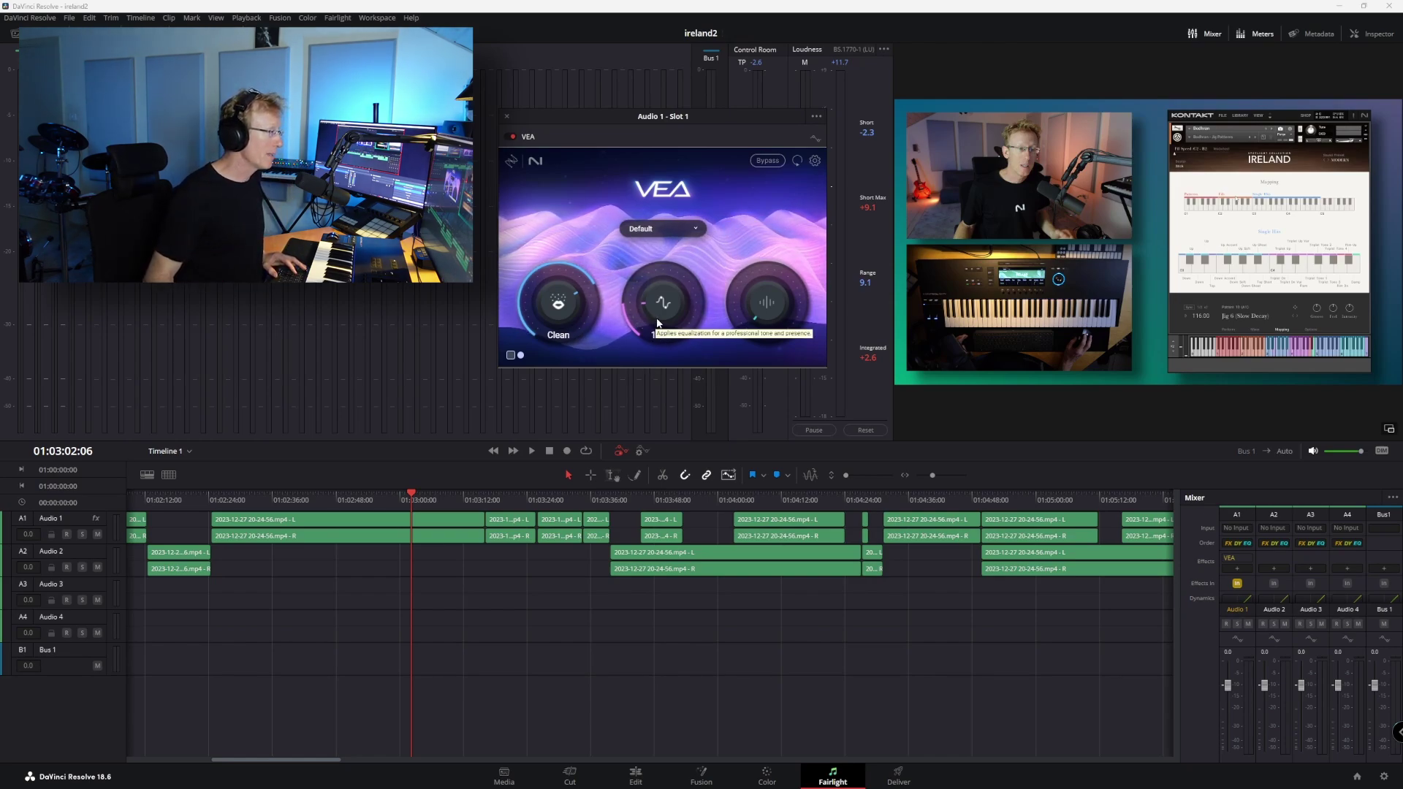
left_click_drag(658, 323, 650, 345)
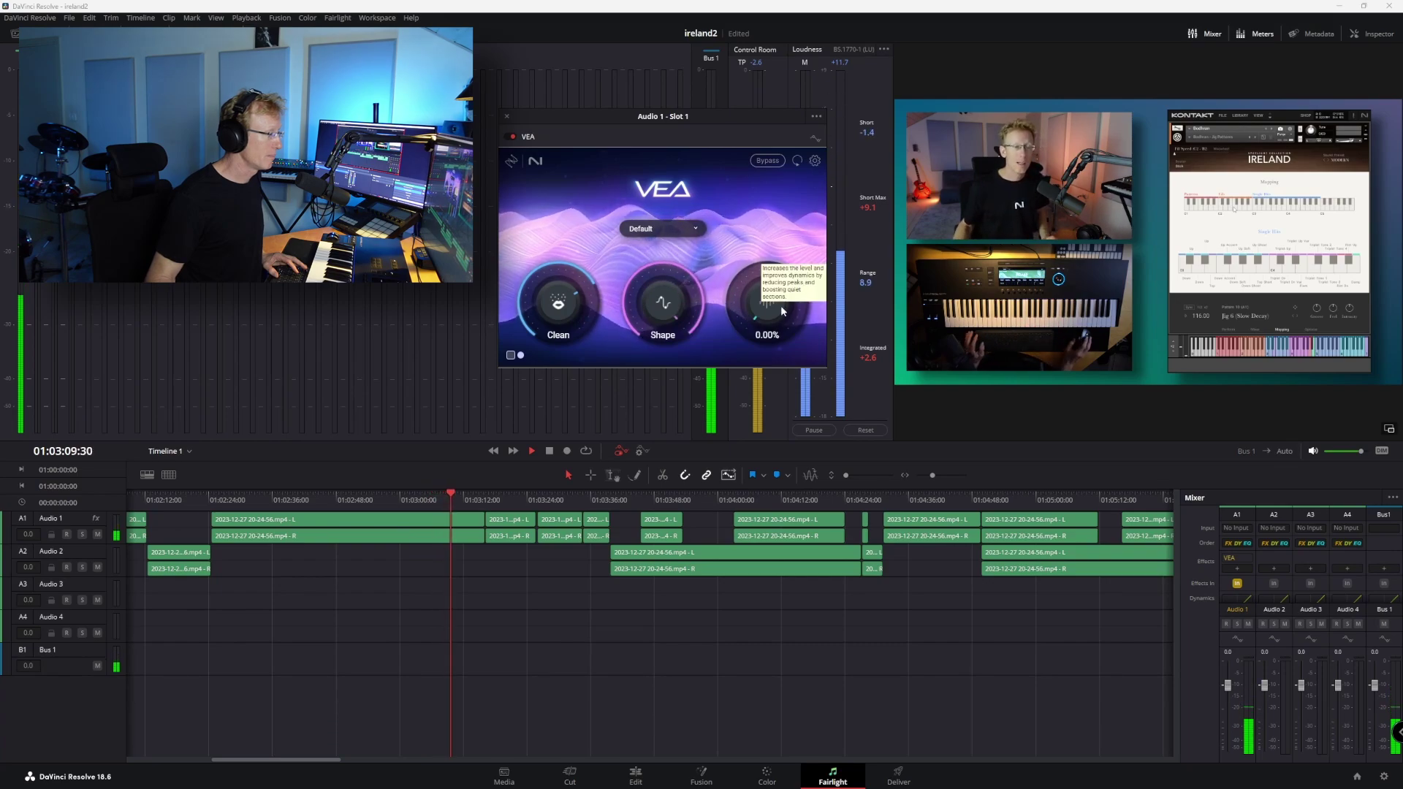
Set VEA's Shape near 30%, then raise Boost from 0% to about 43% and nudge Shape up to 37.7%
left_click_drag(667, 300, 630, 484)
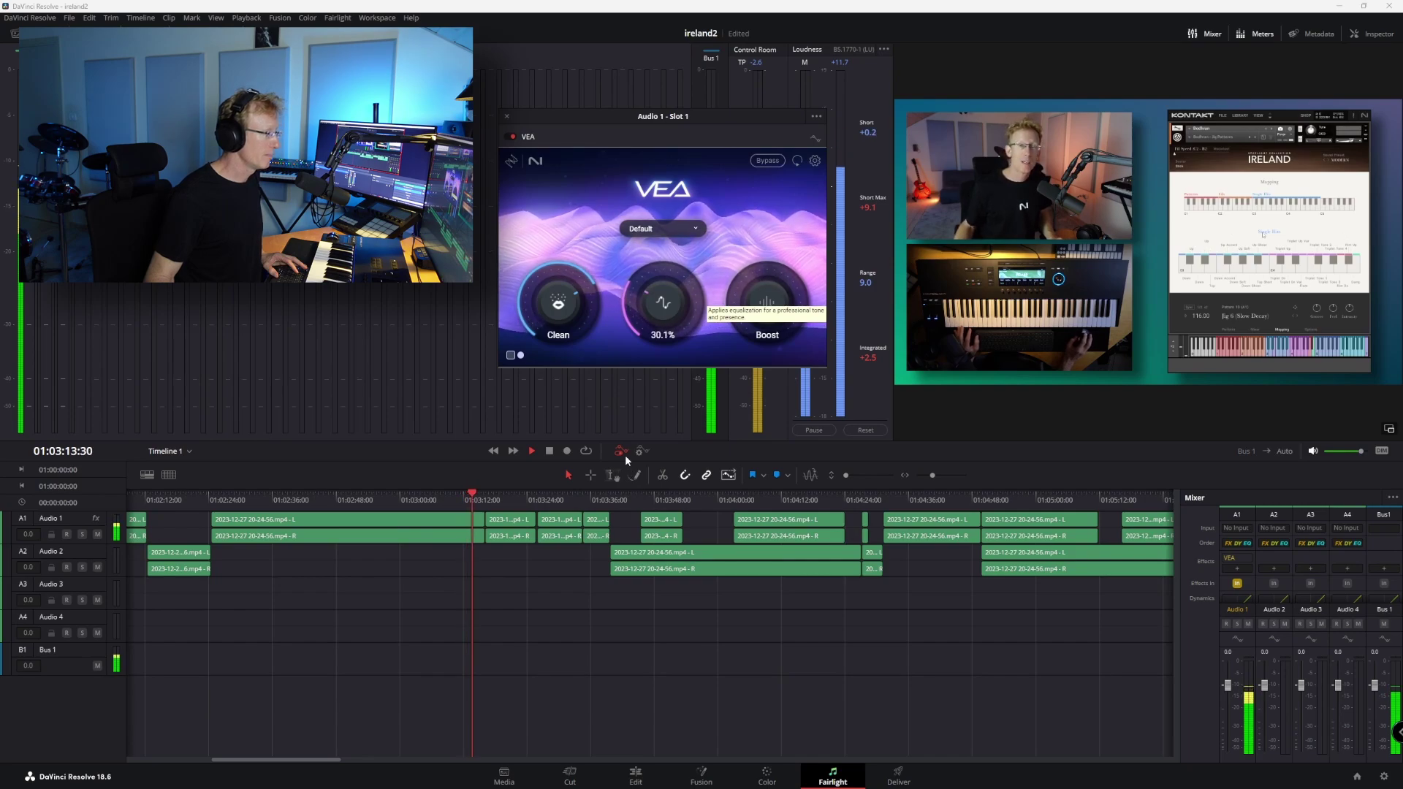
key("space")
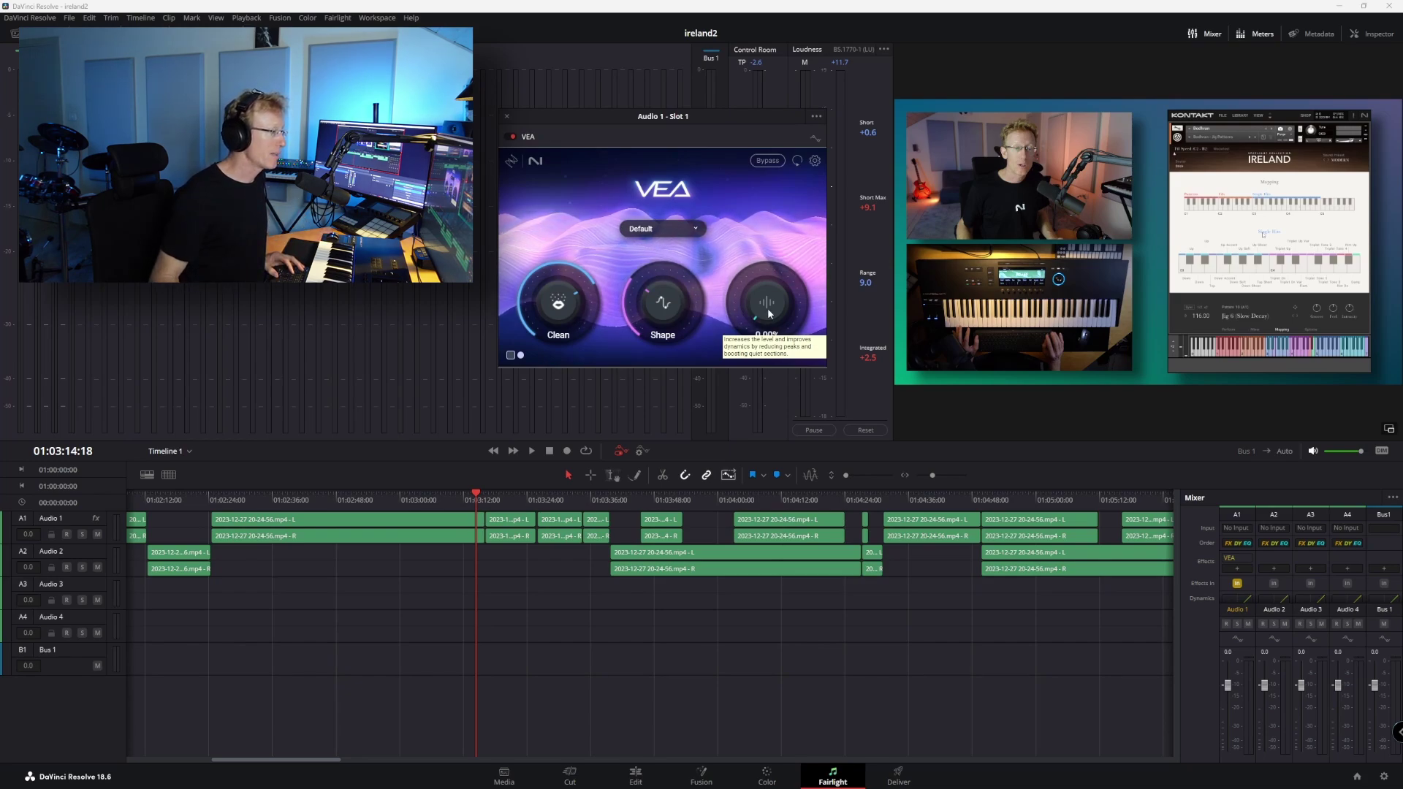
key("space")
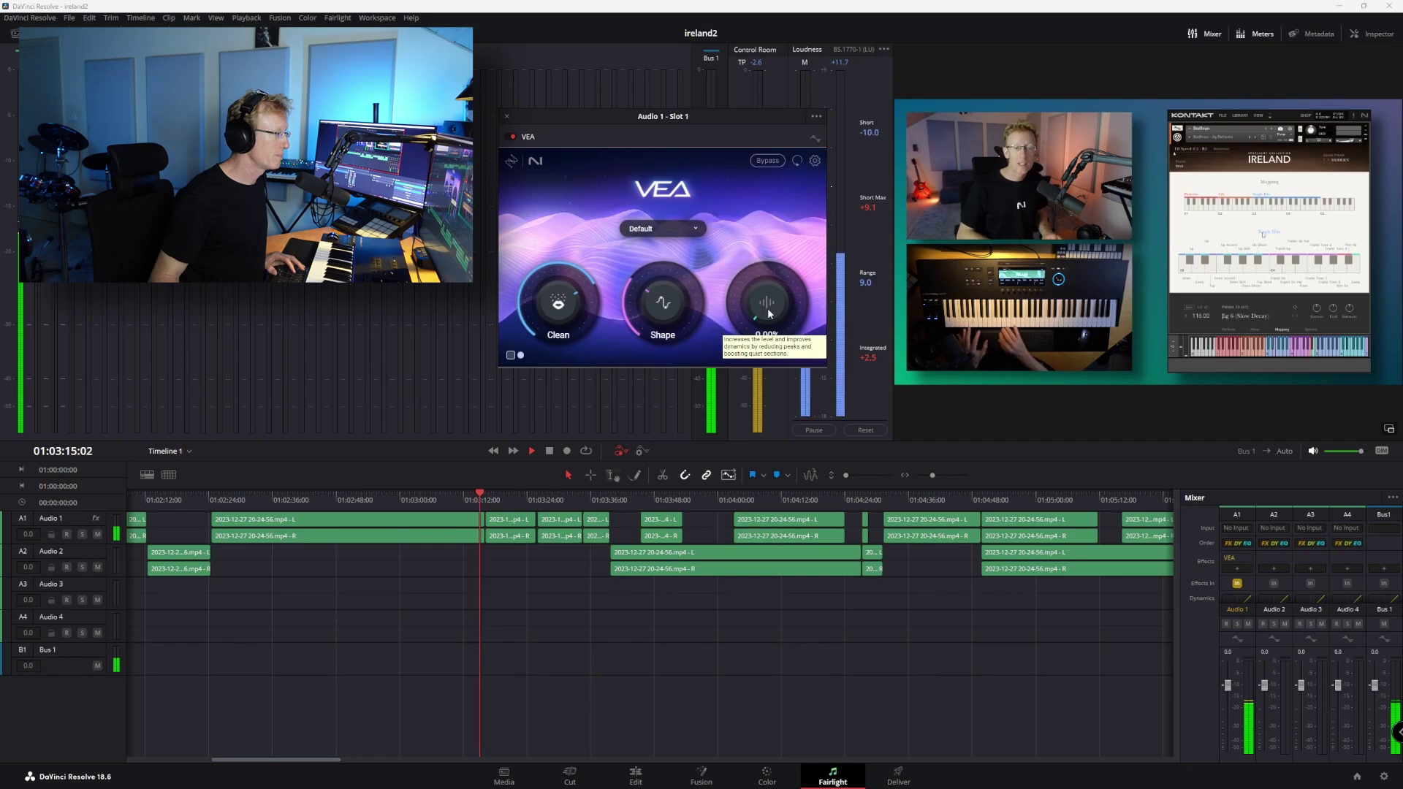
left_click_drag(768, 313, 746, 206)
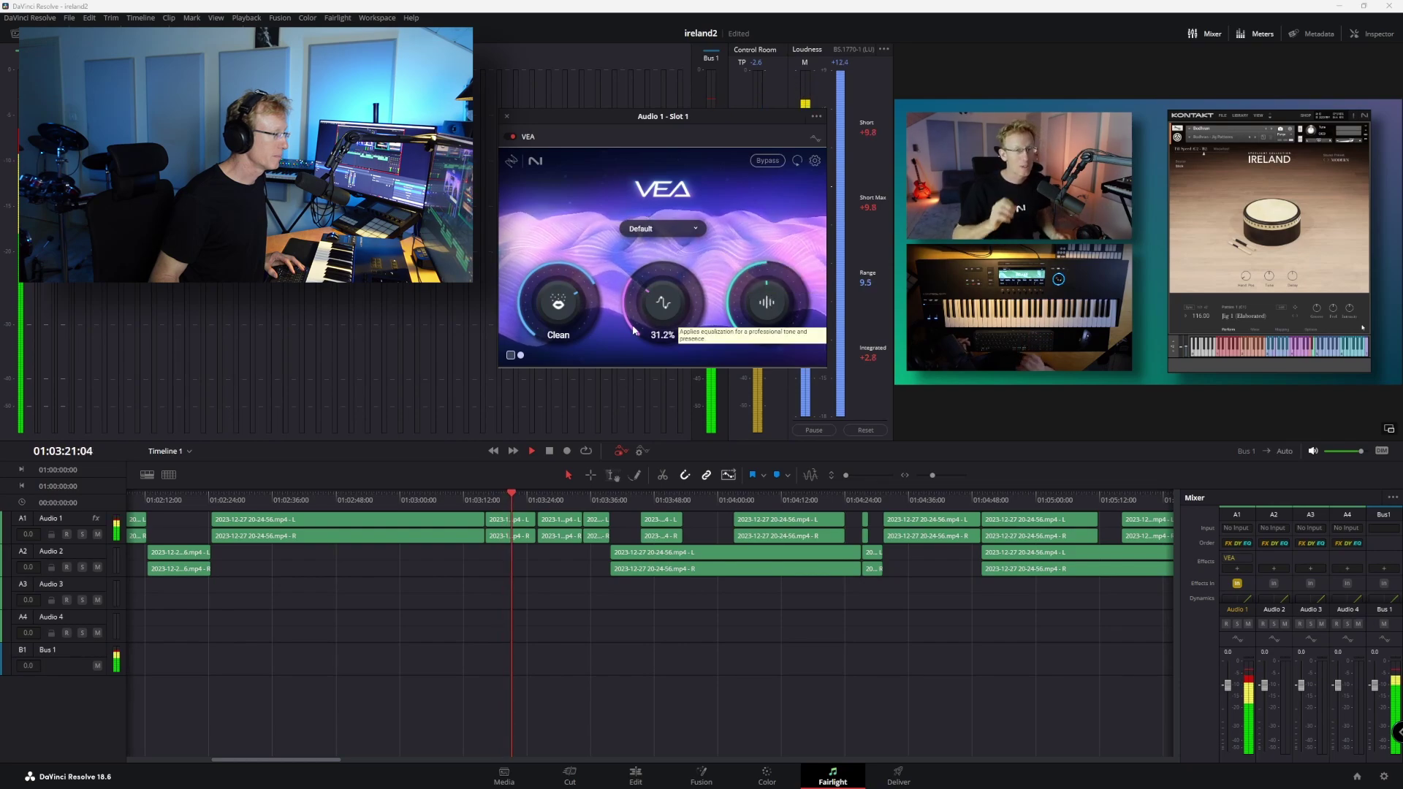
left_click_drag(641, 309, 642, 306)
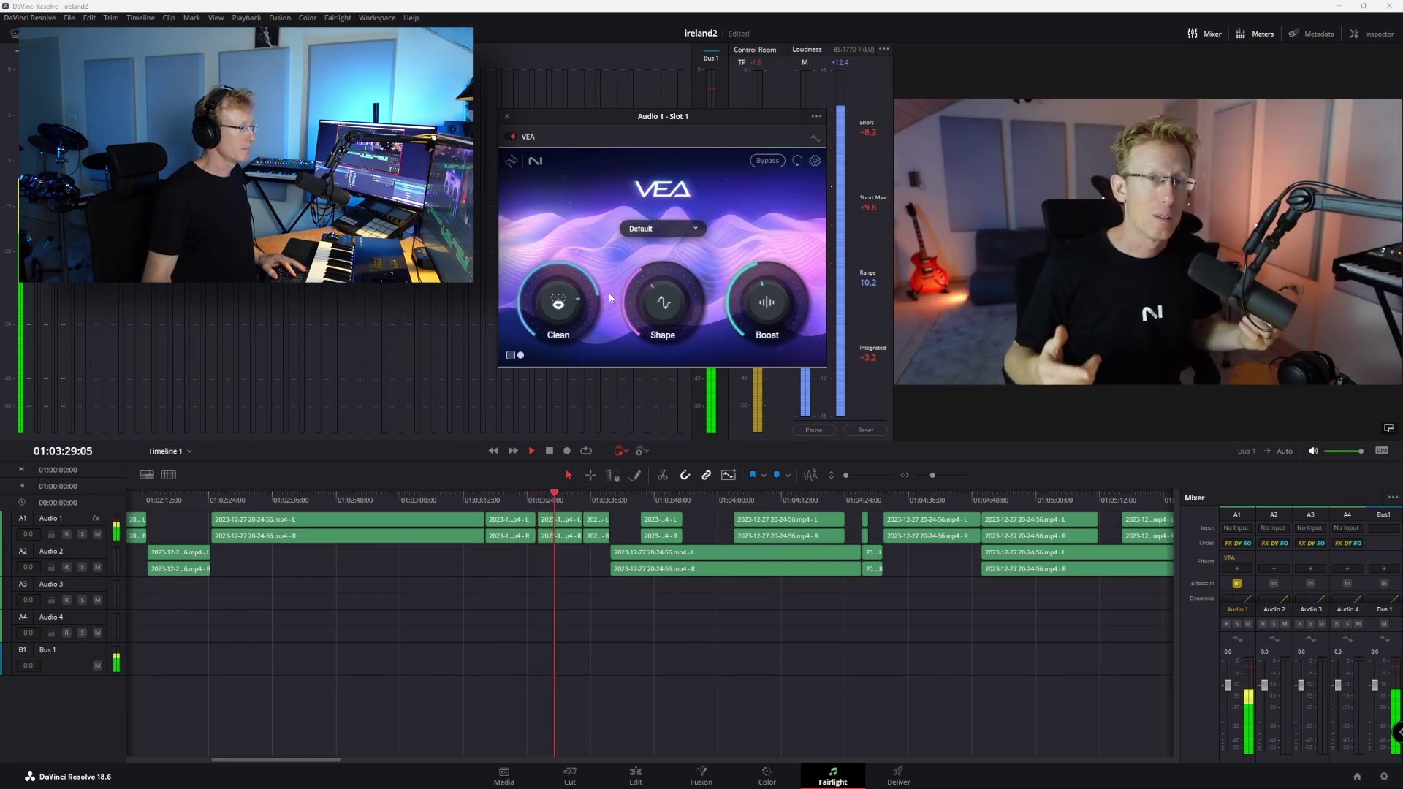
Compare the vocal from 01:03:26 with VEA bypassed, then re-enable its processing
key("space")
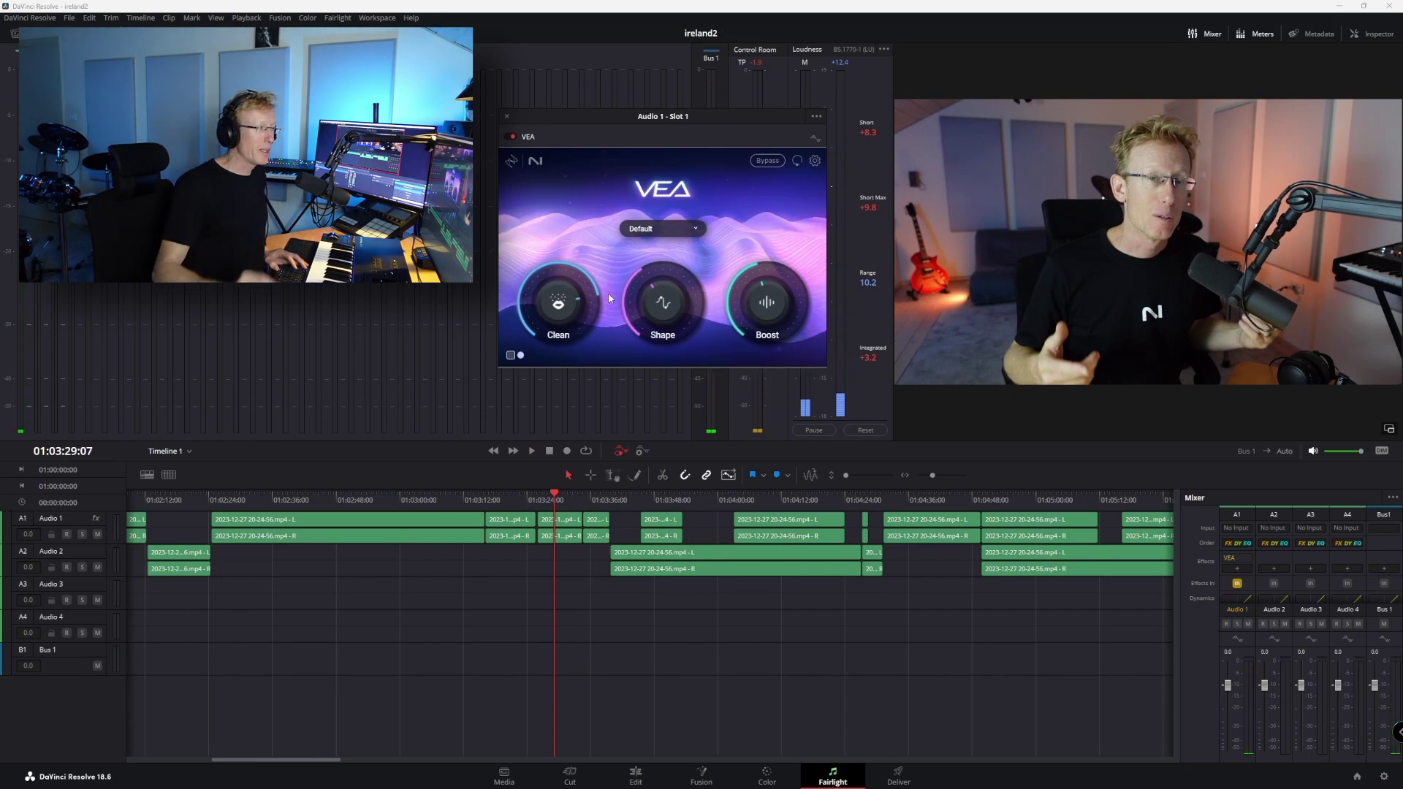
left_click(768, 160)
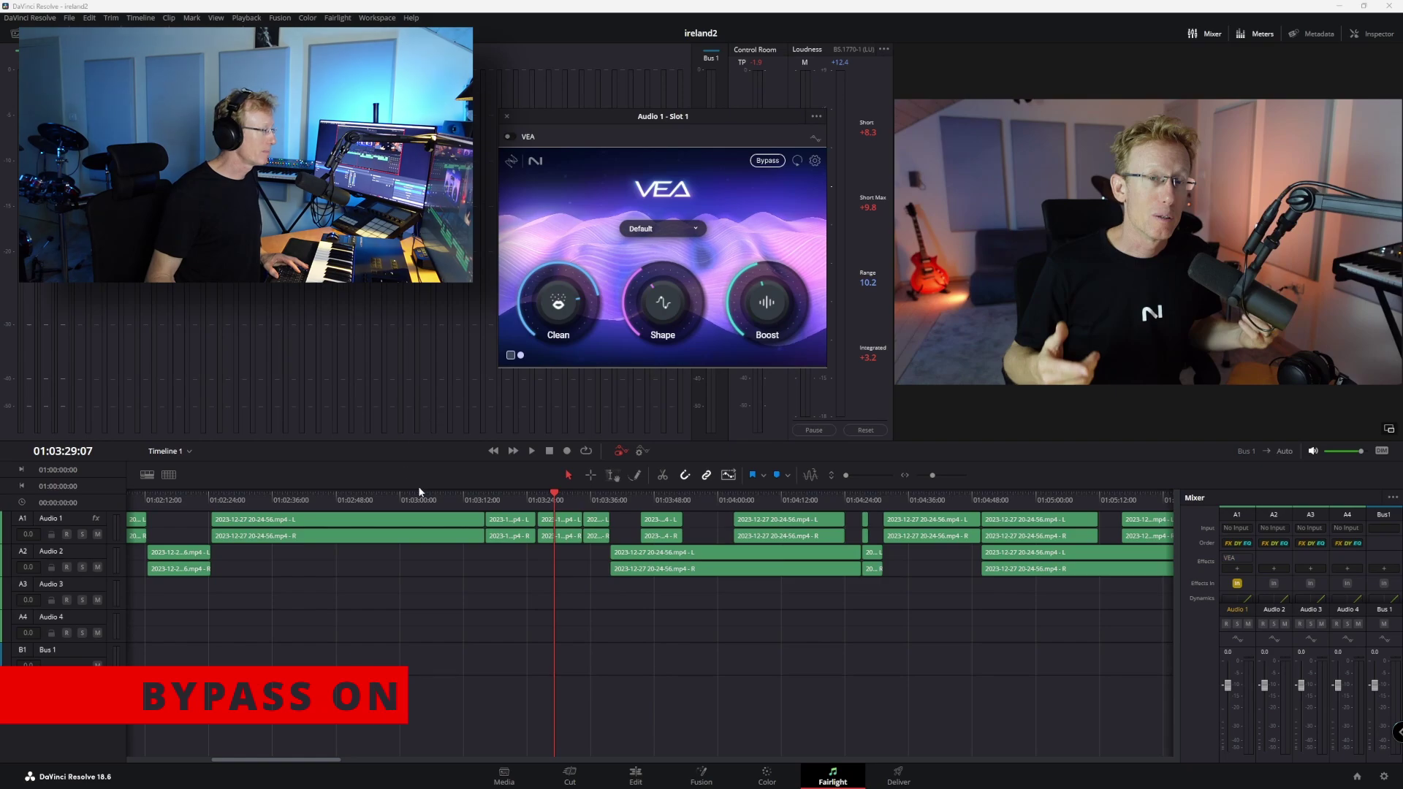
left_click(533, 502)
key("space")
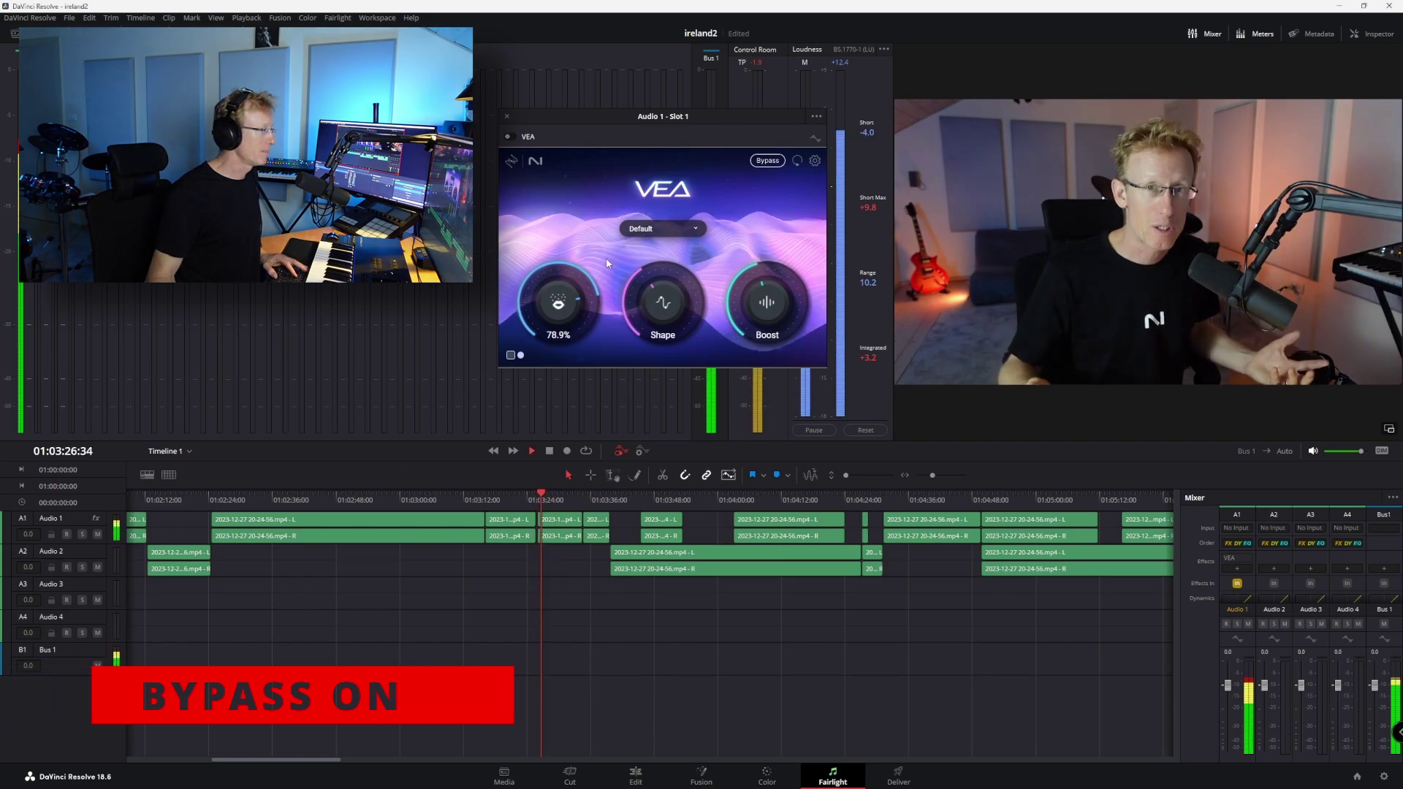
left_click(763, 162)
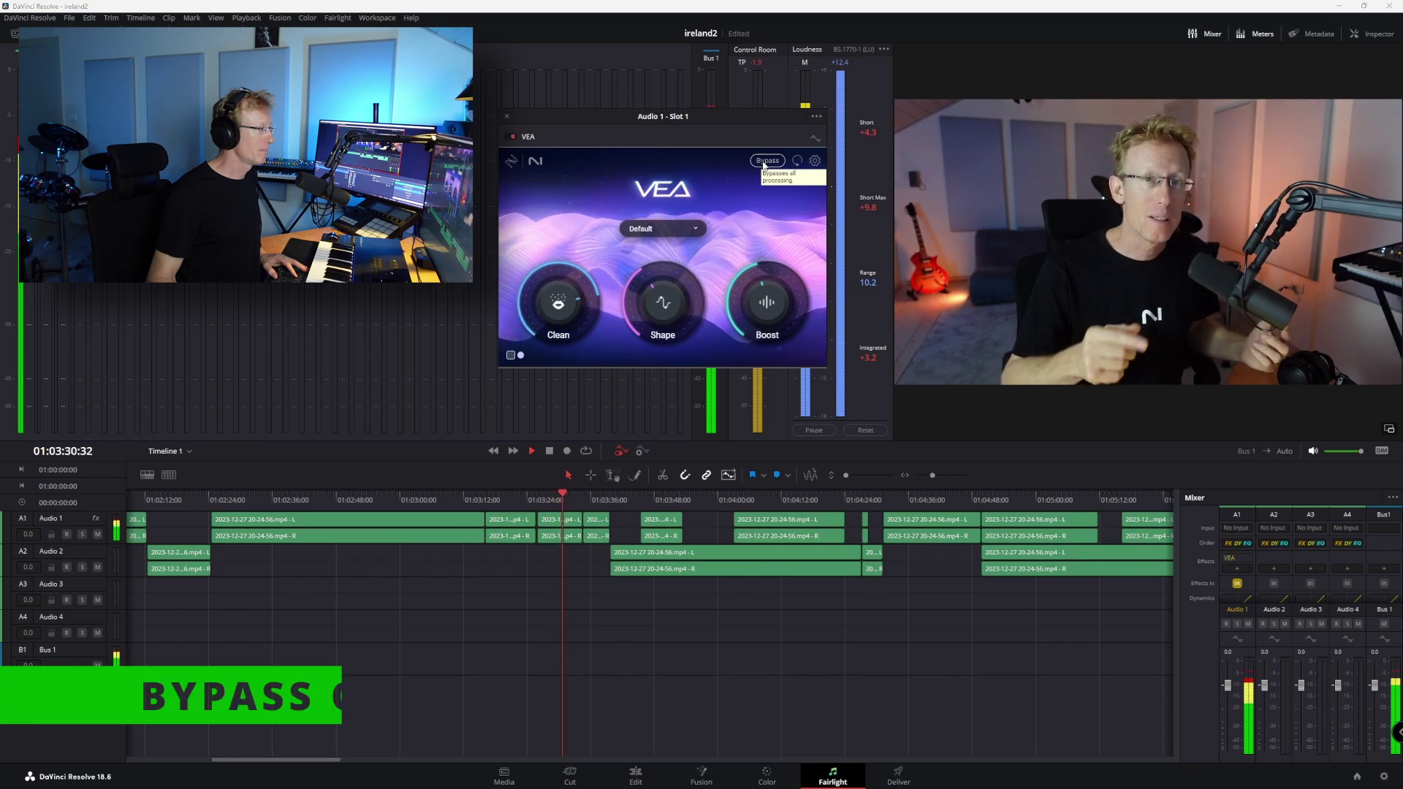
mouse_move(542, 324)
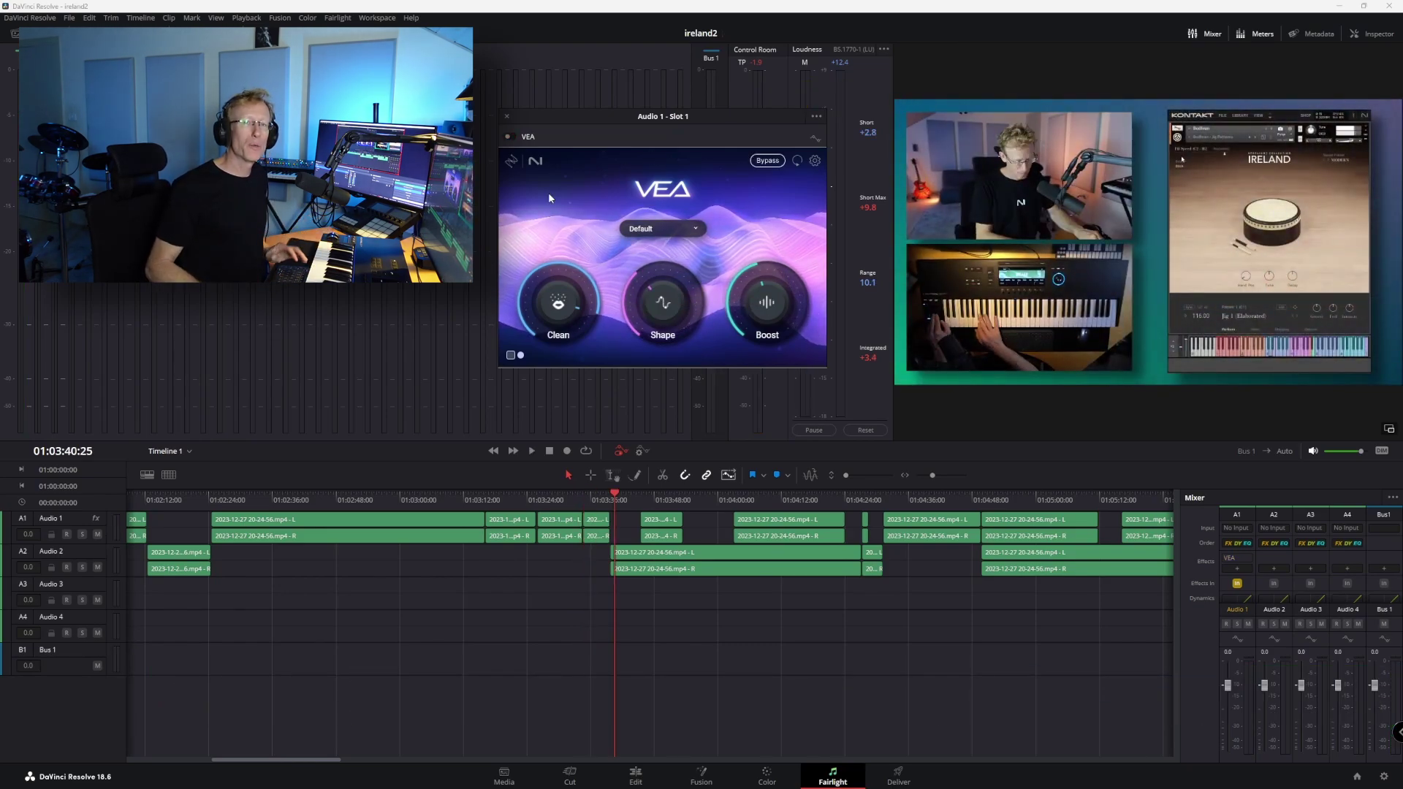
mouse_move(524, 336)
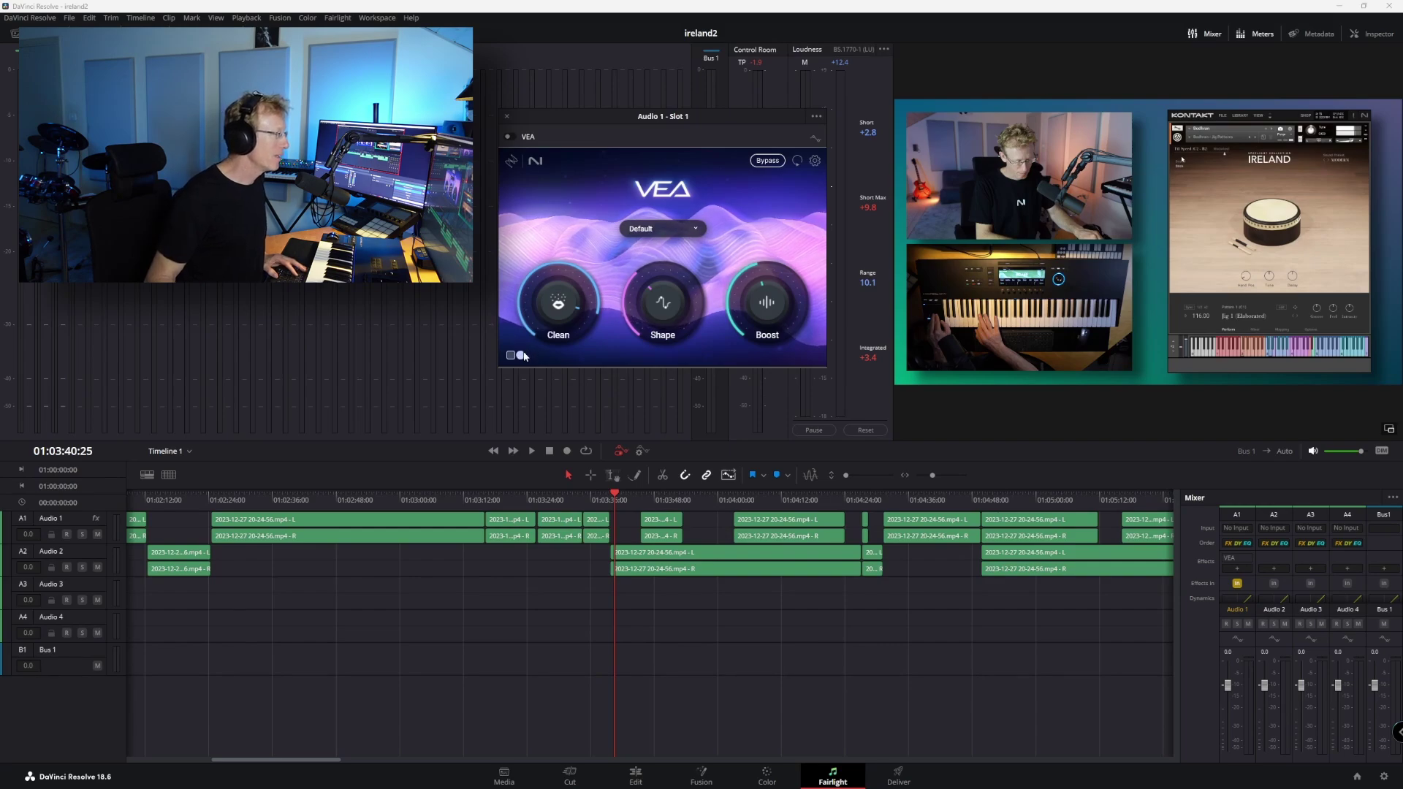
left_click(518, 357)
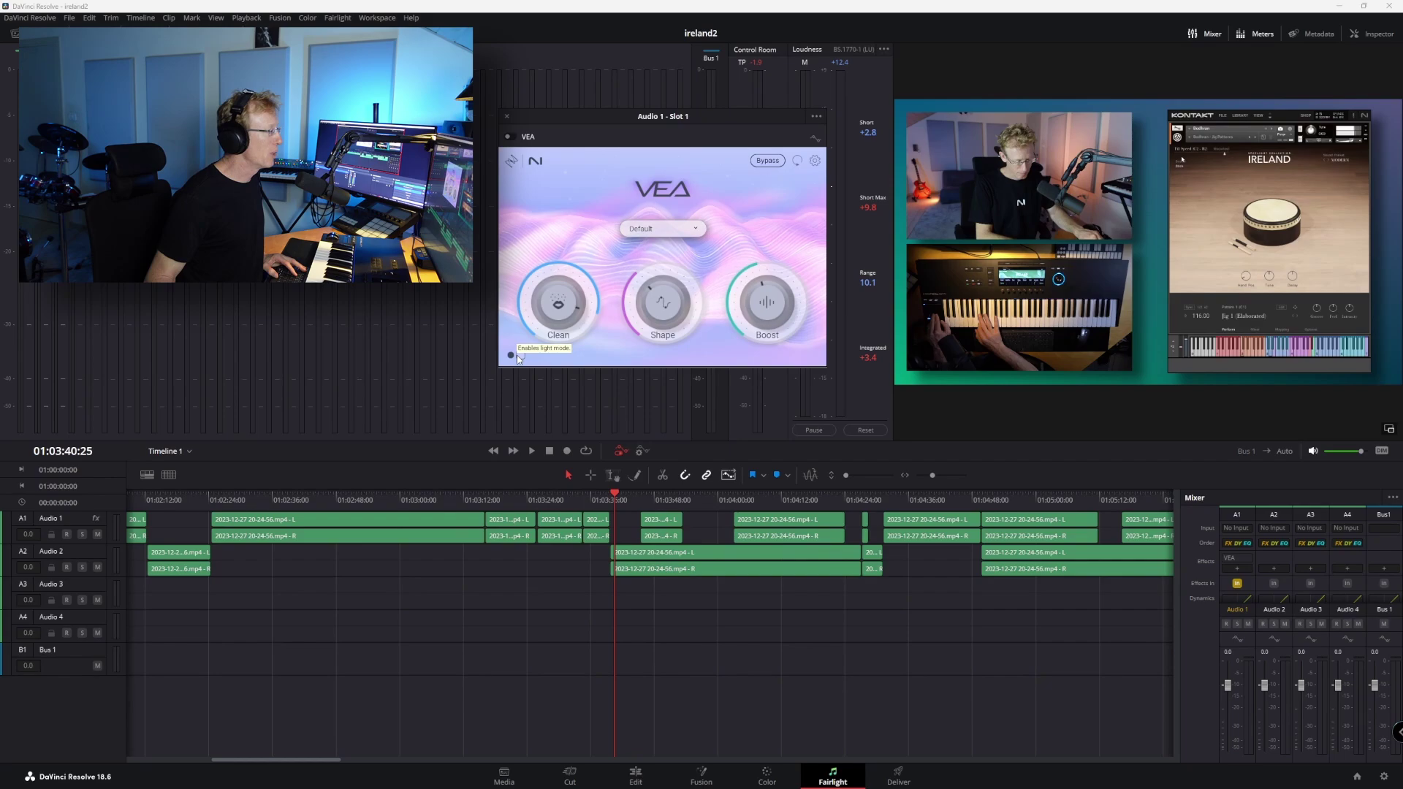
left_click(514, 357)
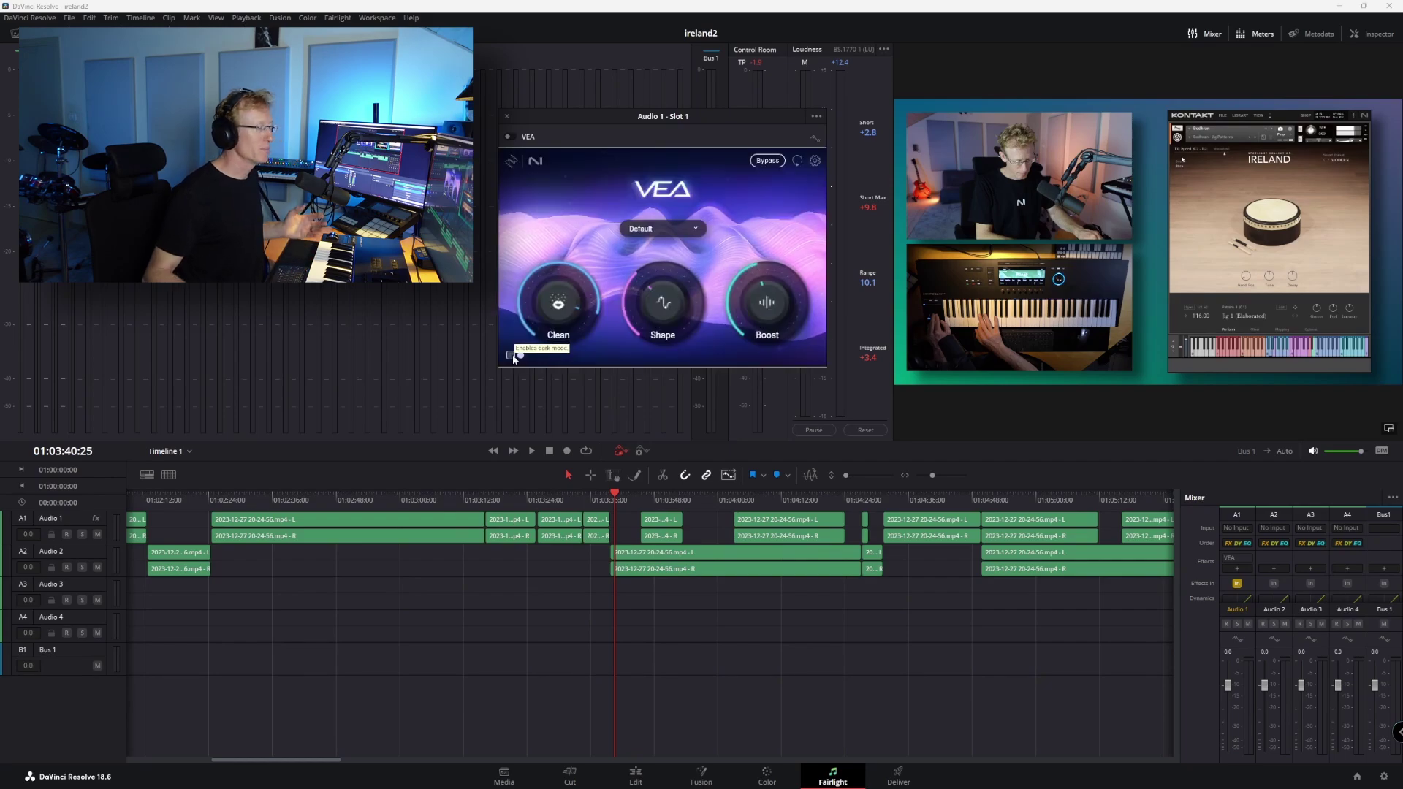